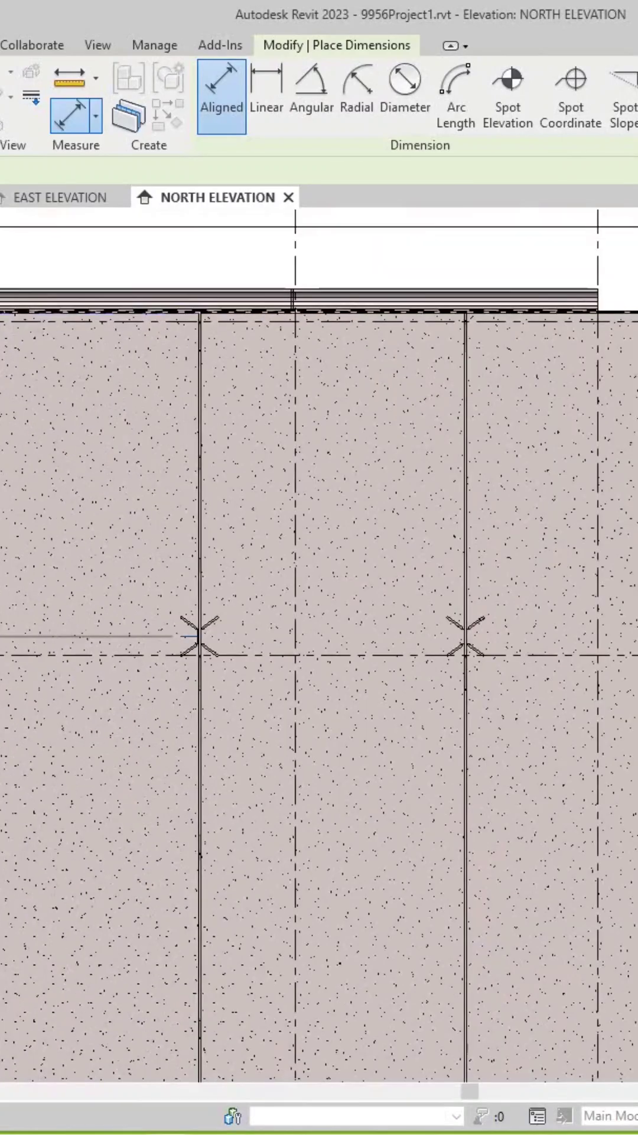
# - Review the north elevation's panel connectors and dimensions, then end the Aligned dimension tool
pyautogui.moveTo(199, 636); pyautogui.dragTo(296, 734, button='middle')
pyautogui.scroll(2, 295, 733)
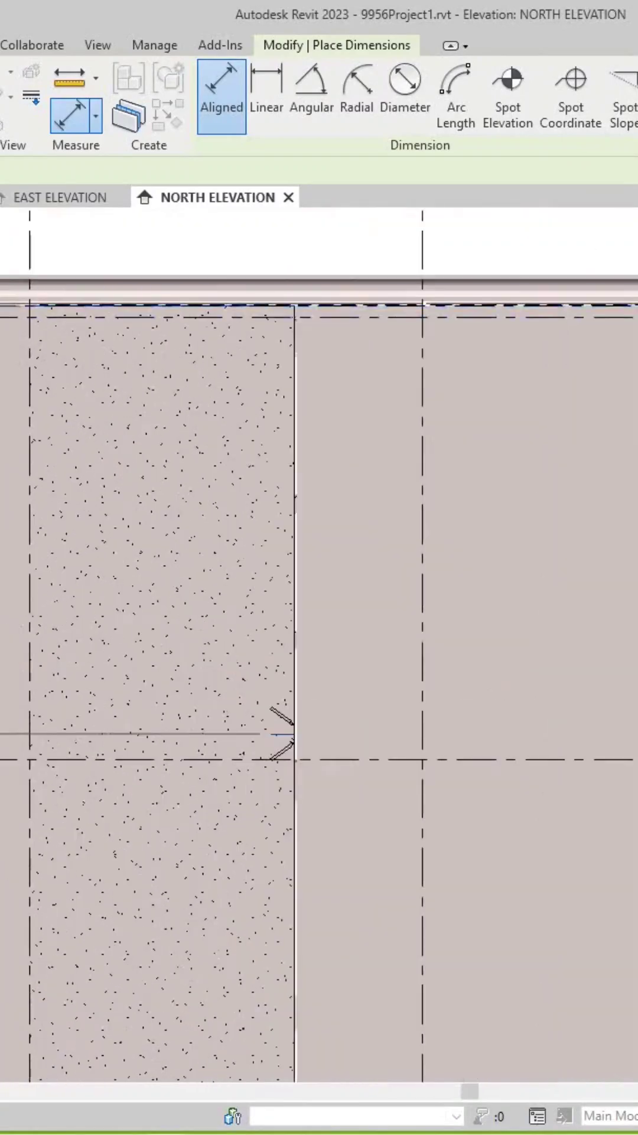
pyautogui.rightClick(295, 734)
pyautogui.click(53, 354)
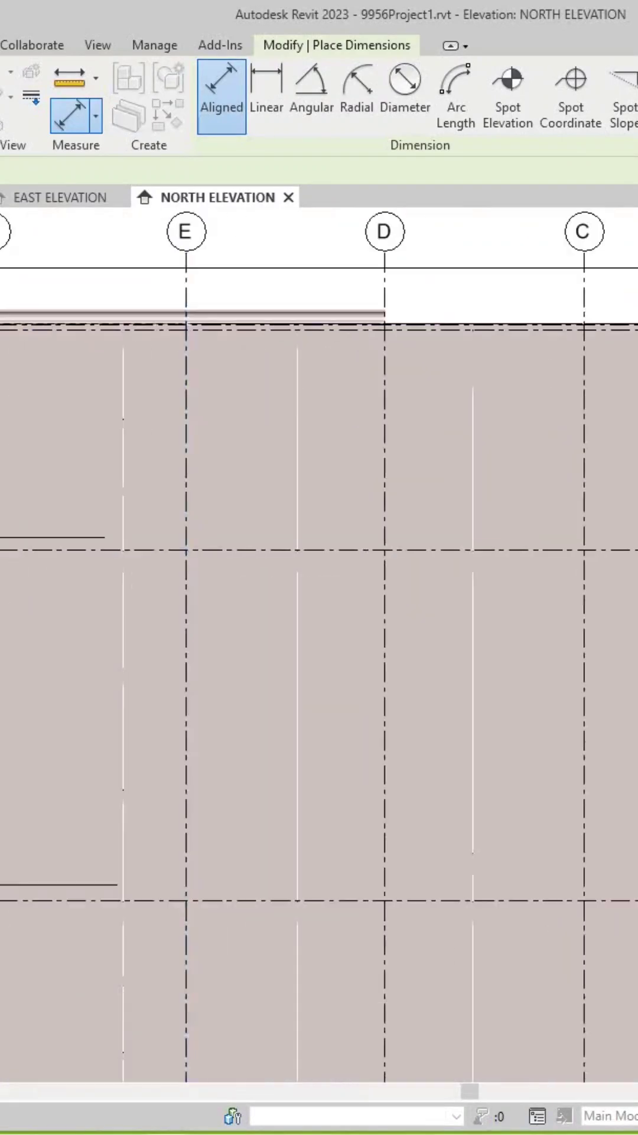
pyautogui.scroll(-2, 373, 661)
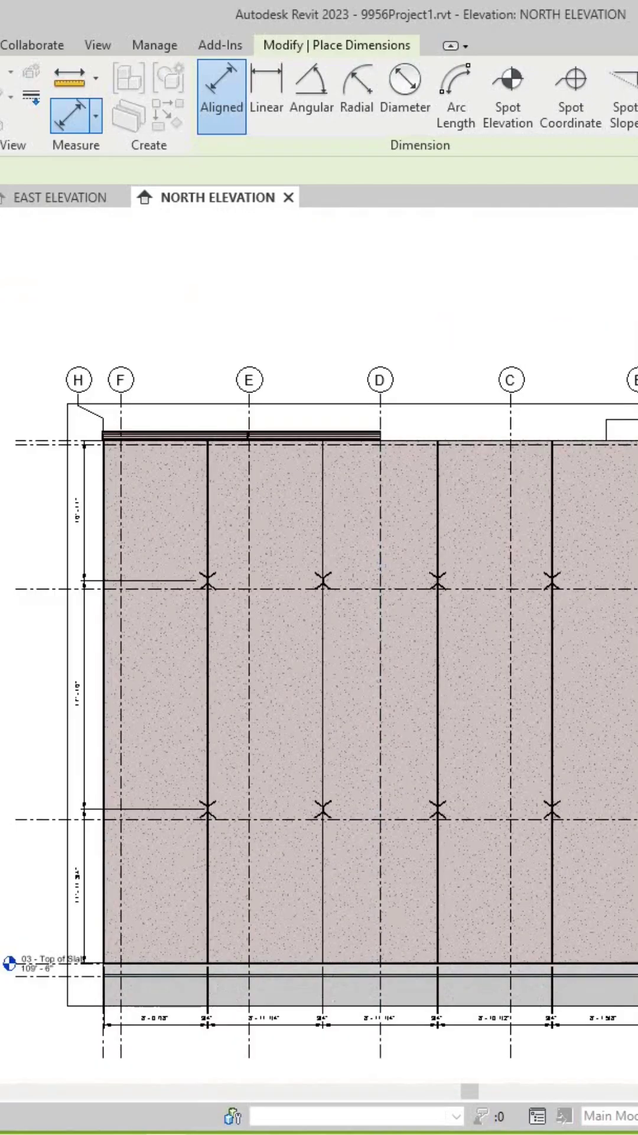
pyautogui.scroll(-1, 206, 758)
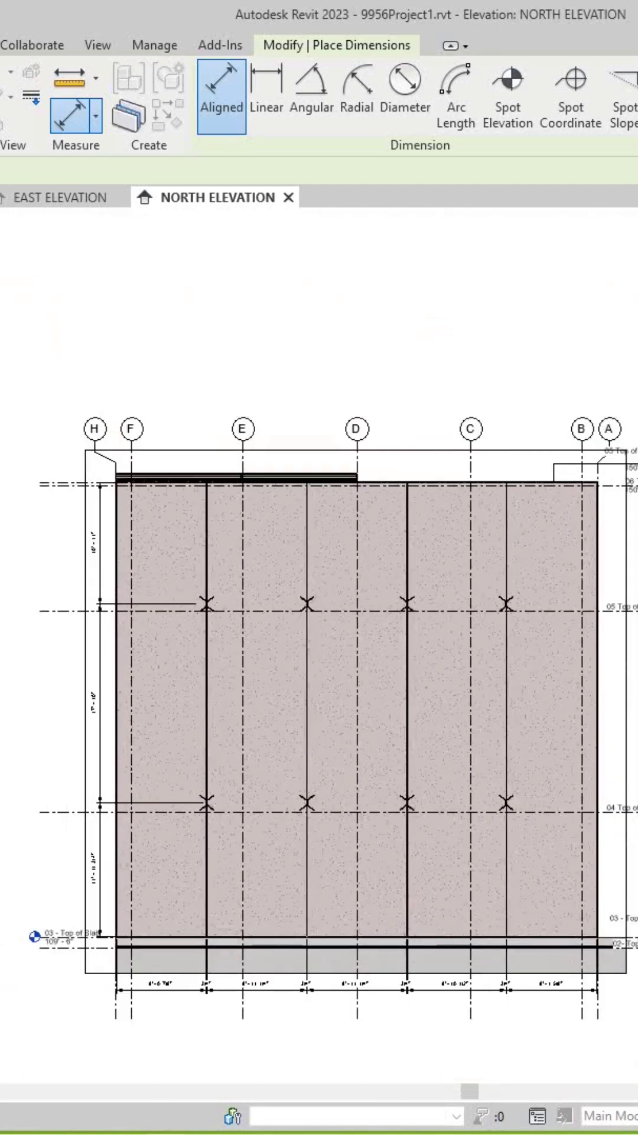
pyautogui.scroll(1, 319, 710)
pyautogui.scroll(-1, 319, 710)
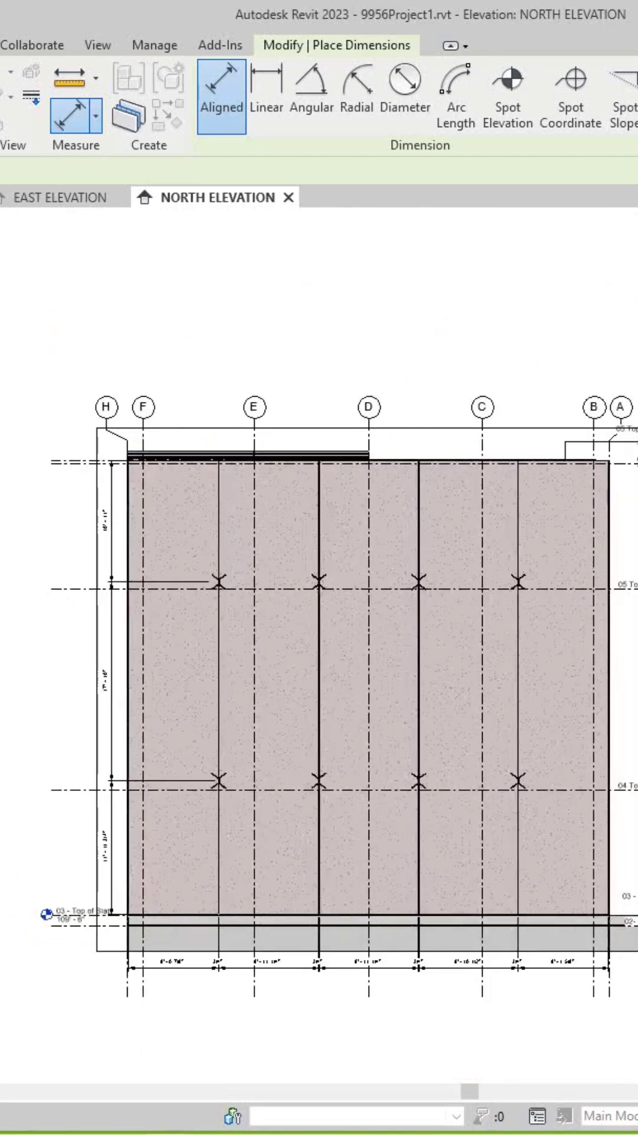
pyautogui.press('Escape')
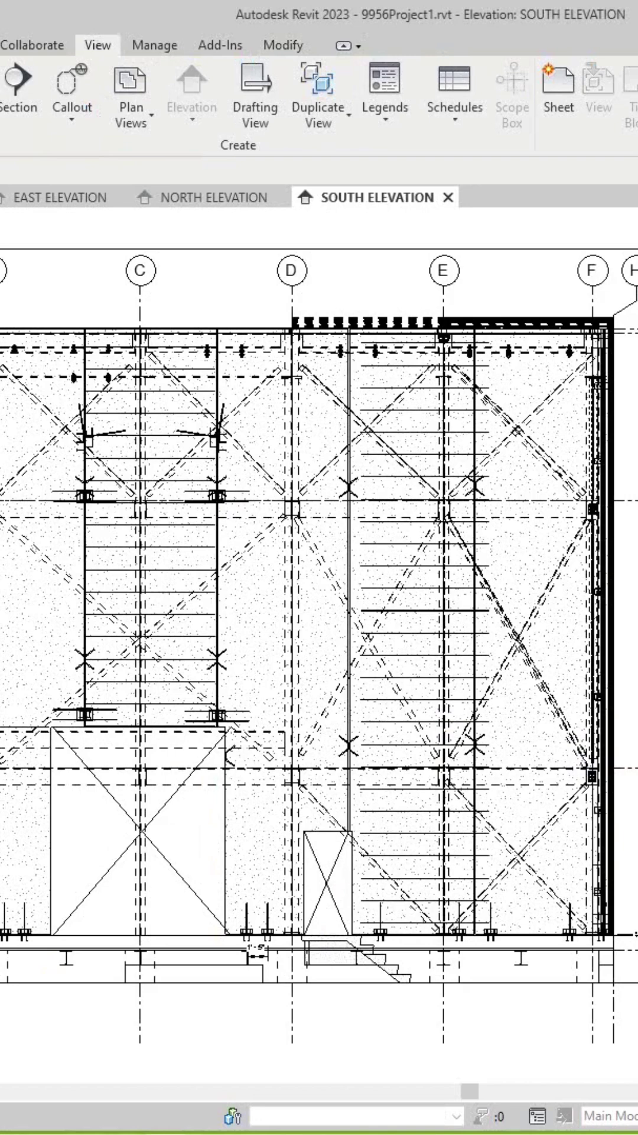
# - Shade the south elevation with SD and inspect the Structural Connections Assembly
pyautogui.press('s')
pyautogui.press('d')
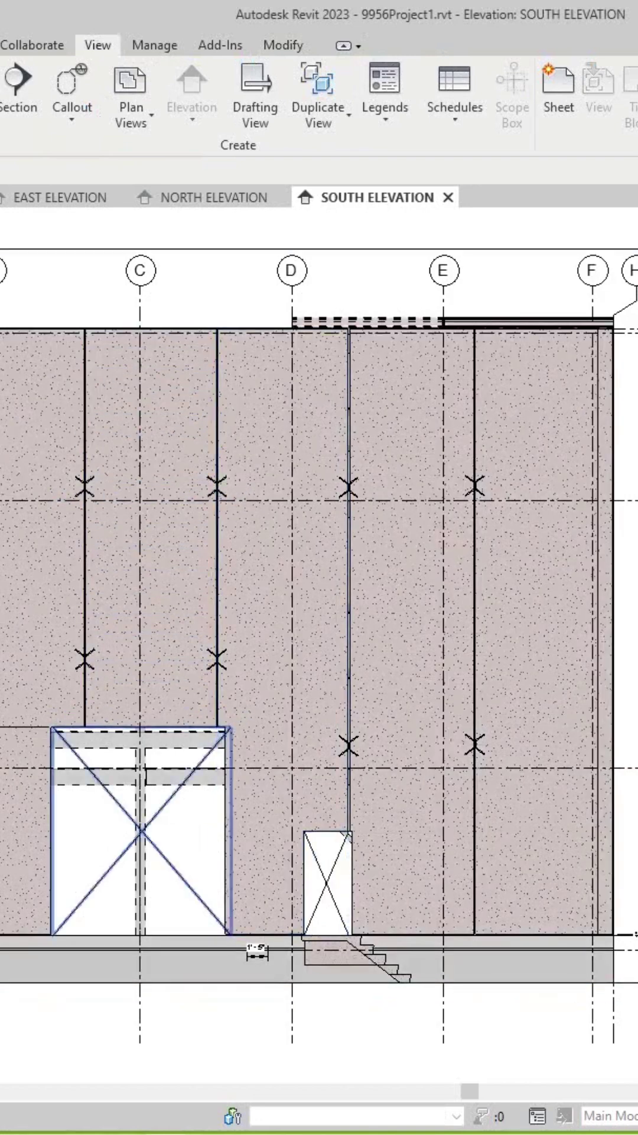
pyautogui.scroll(2, 84, 825)
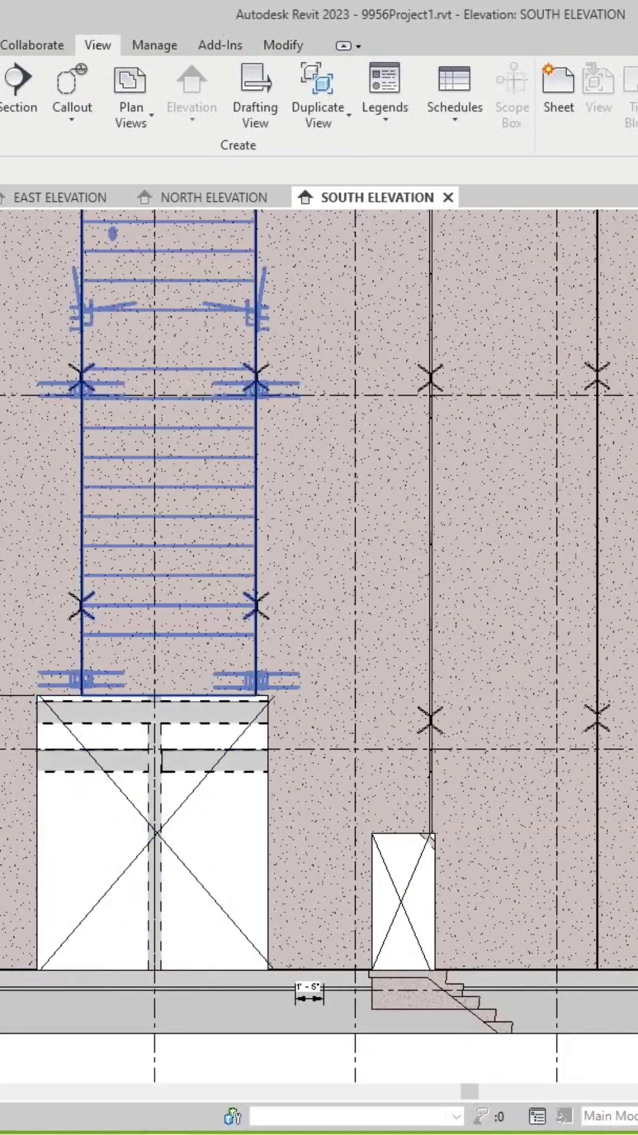
pyautogui.scroll(-2, 82, 655)
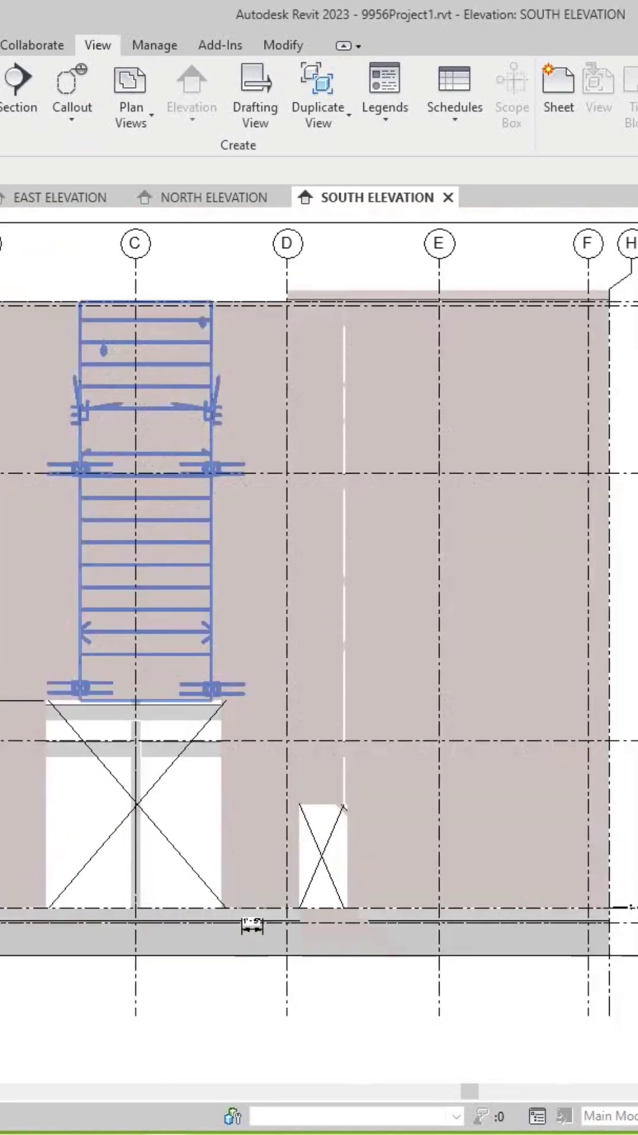
pyautogui.scroll(4, 84, 479)
pyautogui.scroll(1, 62, 486)
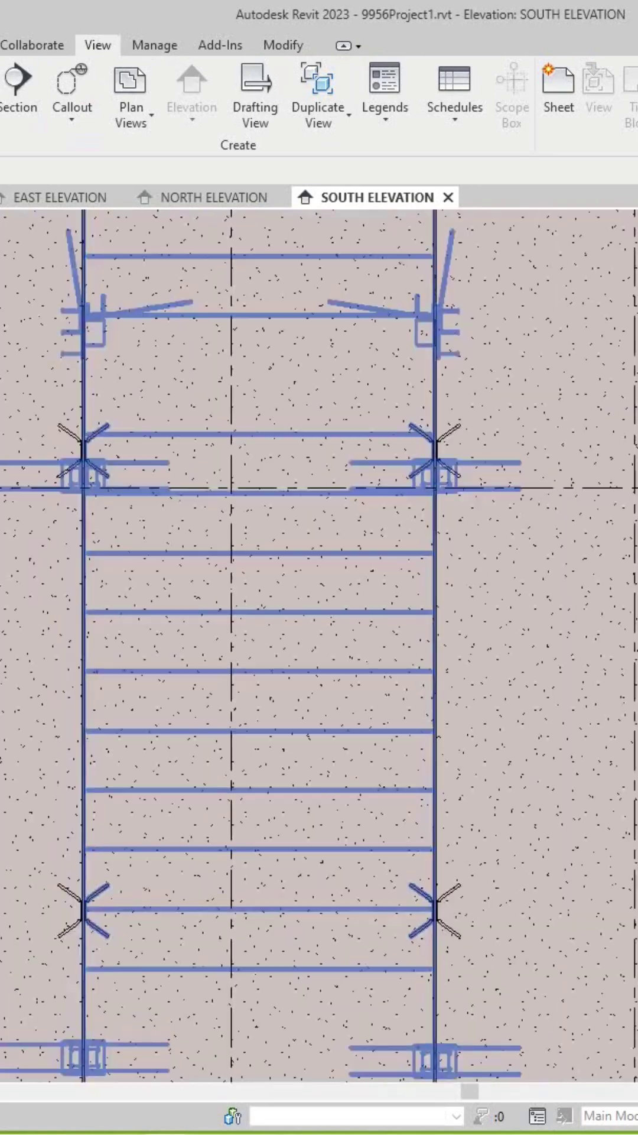
pyautogui.scroll(-1, 120, 486)
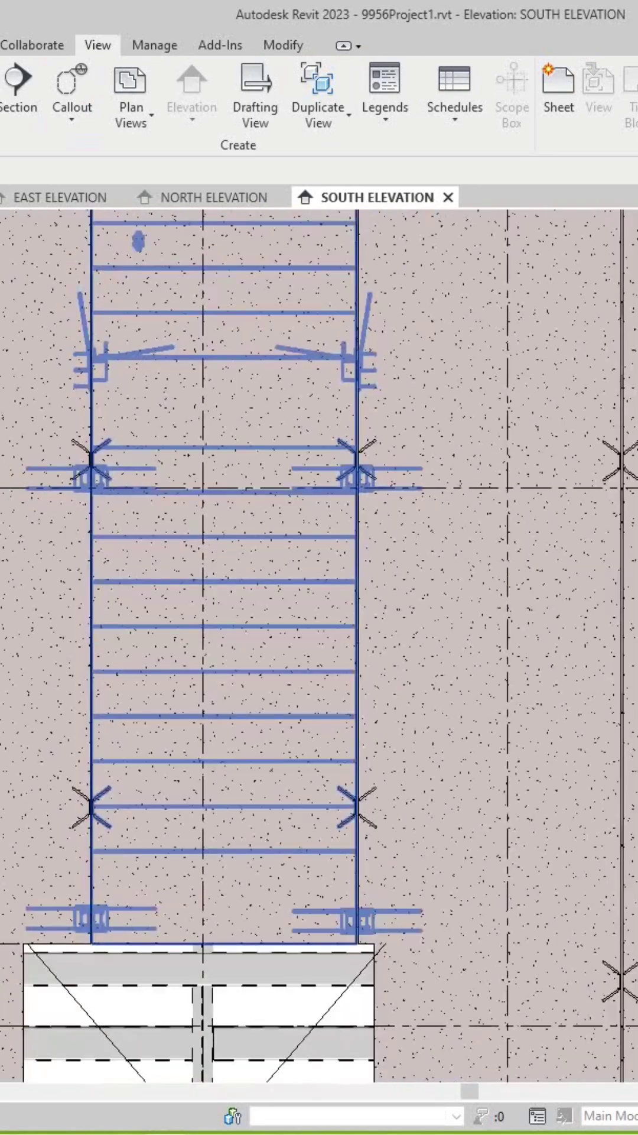
pyautogui.click(146, 580)
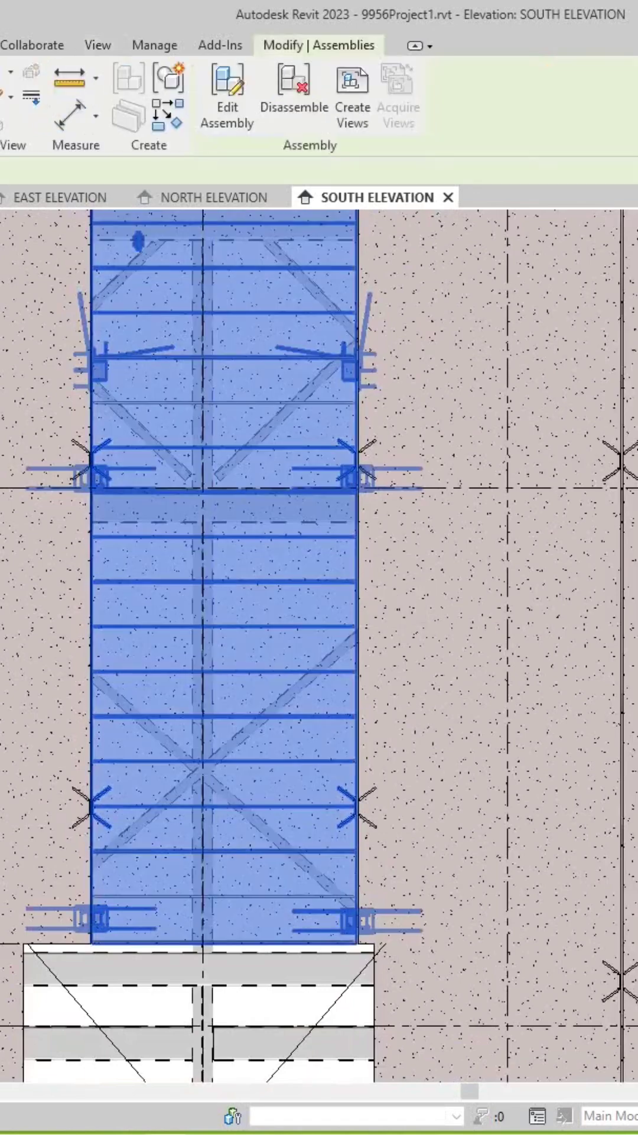
pyautogui.scroll(-2, 147, 582)
pyautogui.scroll(-1, 147, 580)
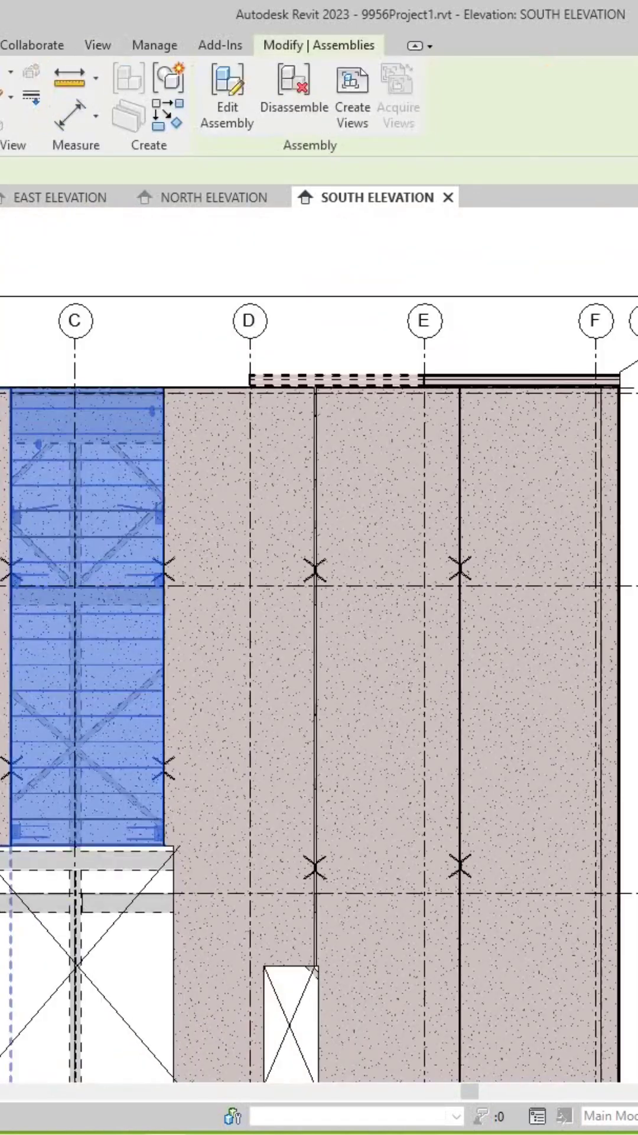
pyautogui.press('Escape')
pyautogui.scroll(-1, 142, 738)
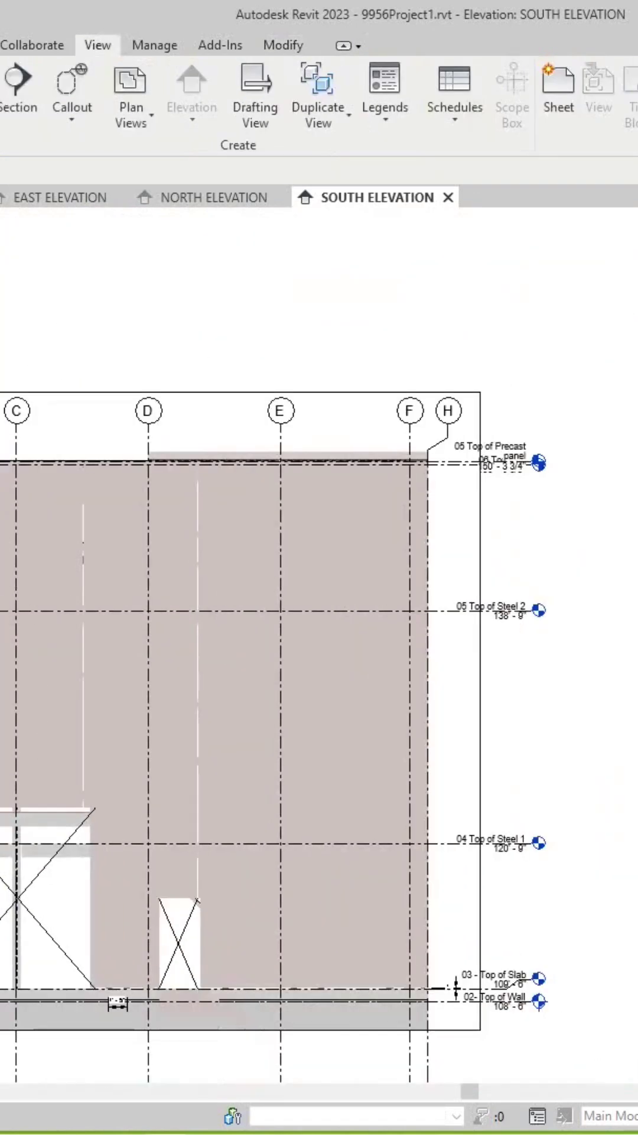
pyautogui.scroll(2, 143, 739)
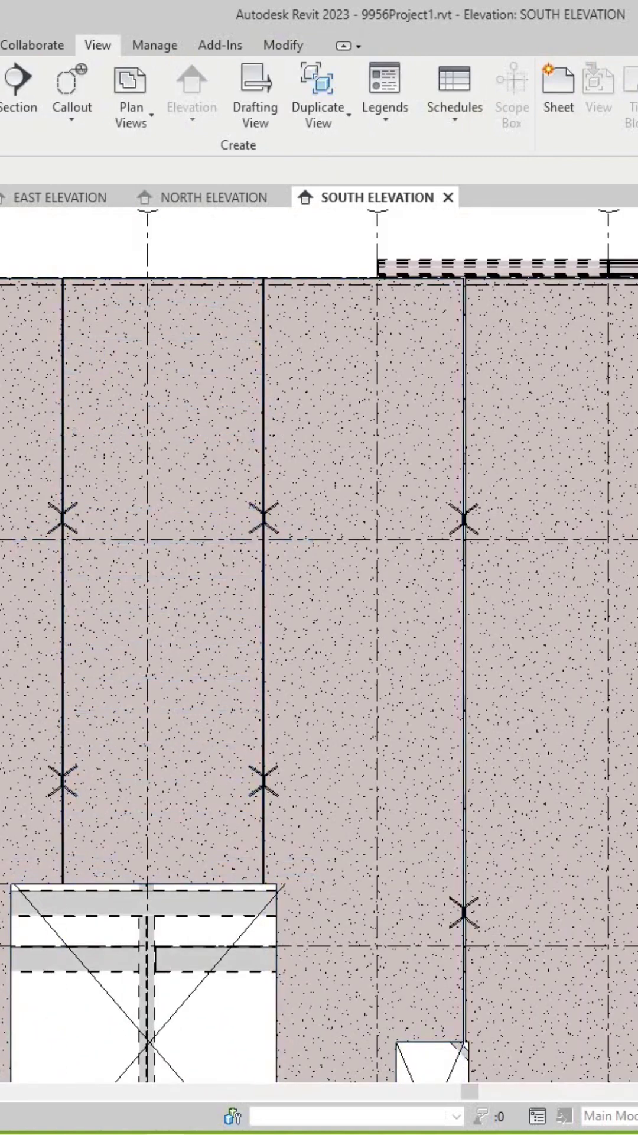
# - Start the Aligned dimension tool with DI and pan to the wall's lower connectors
pyautogui.press('d')
pyautogui.press('i')
pyautogui.scroll(1, 18, 984)
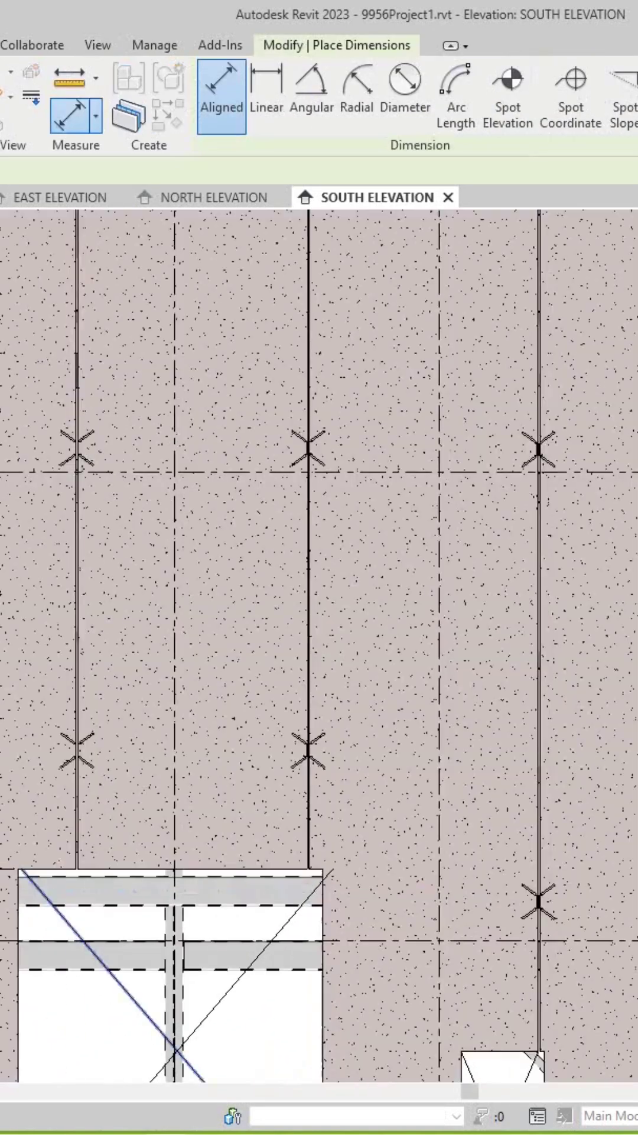
pyautogui.scroll(-1, 63, 764)
pyautogui.scroll(2, 62, 764)
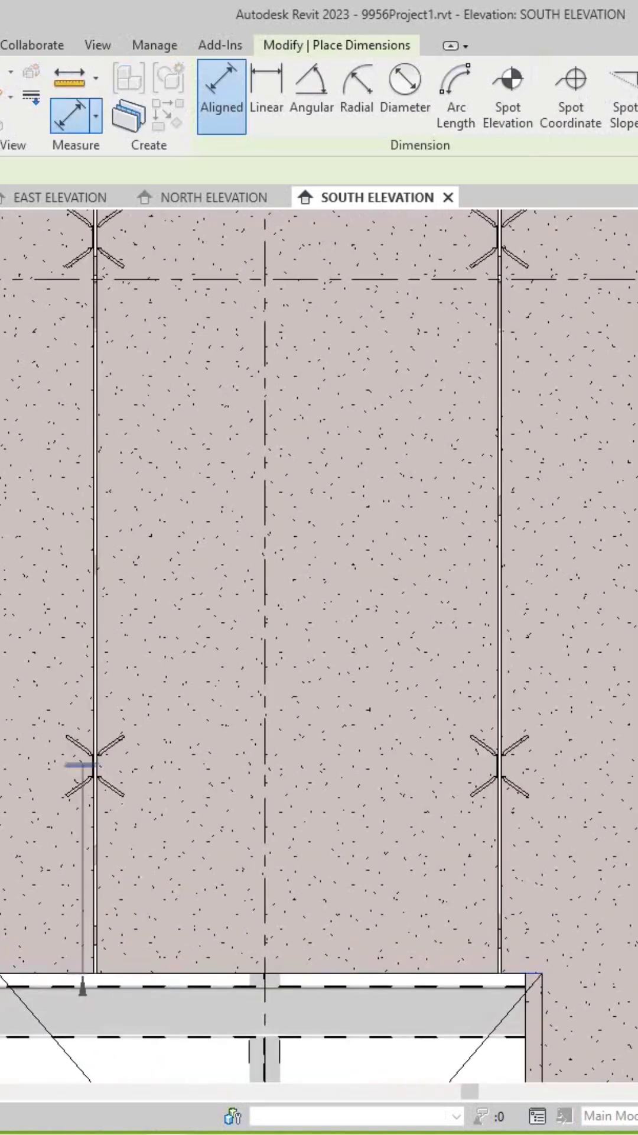
pyautogui.scroll(-1, 80, 764)
pyautogui.scroll(1, 53, 799)
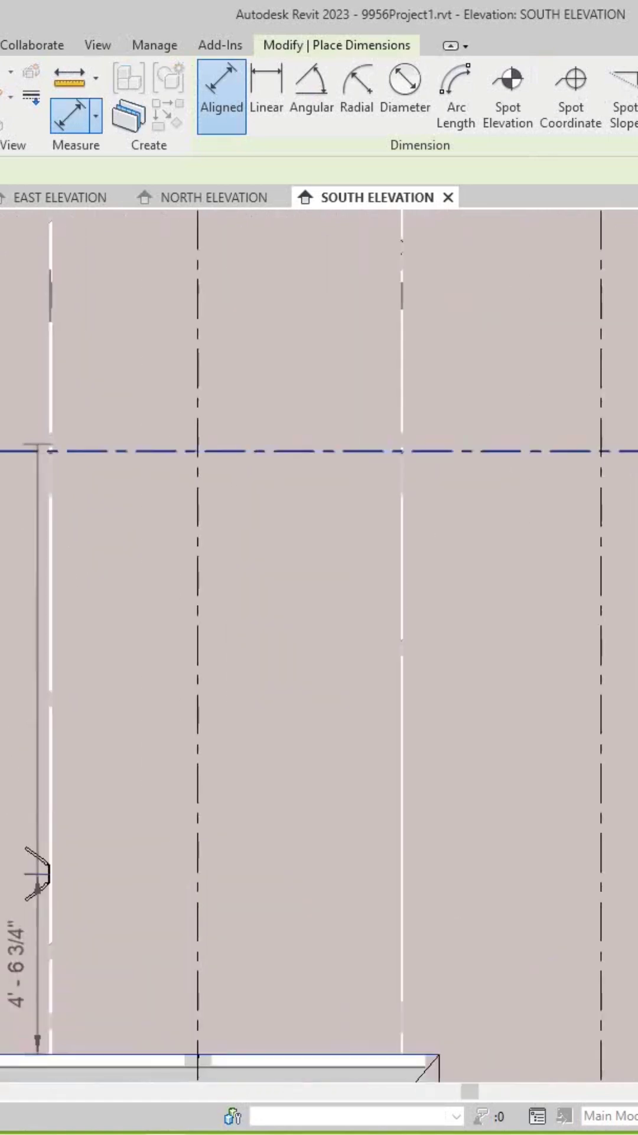
pyautogui.moveTo(40, 745); pyautogui.dragTo(39, 887, button='middle')
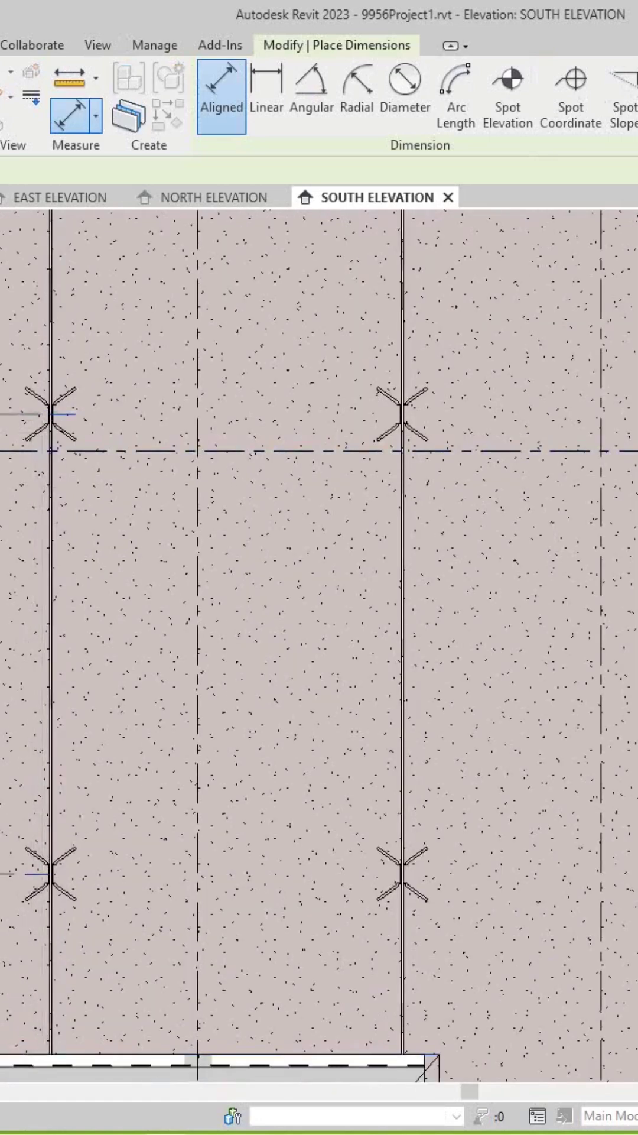
pyautogui.scroll(-2, 197, 946)
pyautogui.scroll(1, 198, 946)
pyautogui.scroll(1, 27, 266)
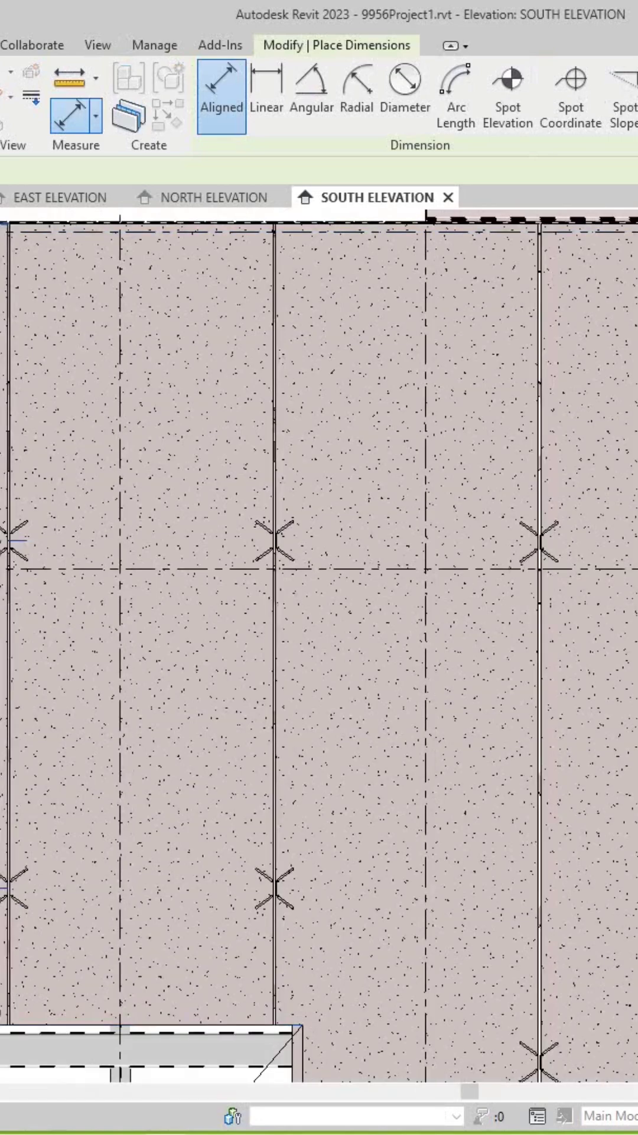
pyautogui.scroll(-2, 320, 620)
pyautogui.scroll(2, 319, 622)
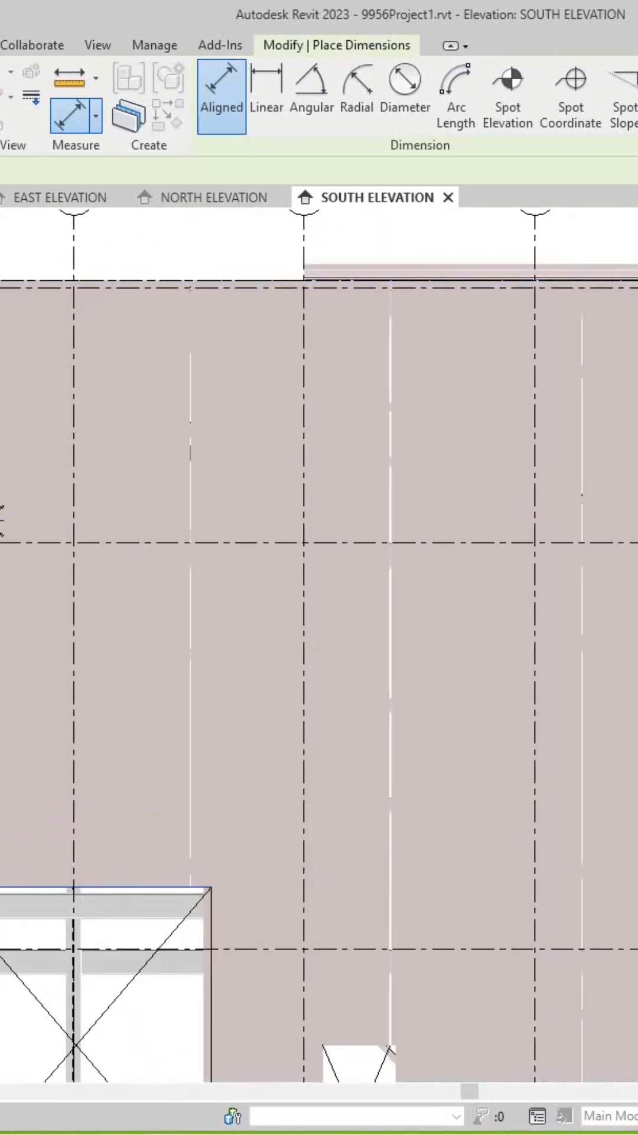
pyautogui.scroll(-2, 319, 621)
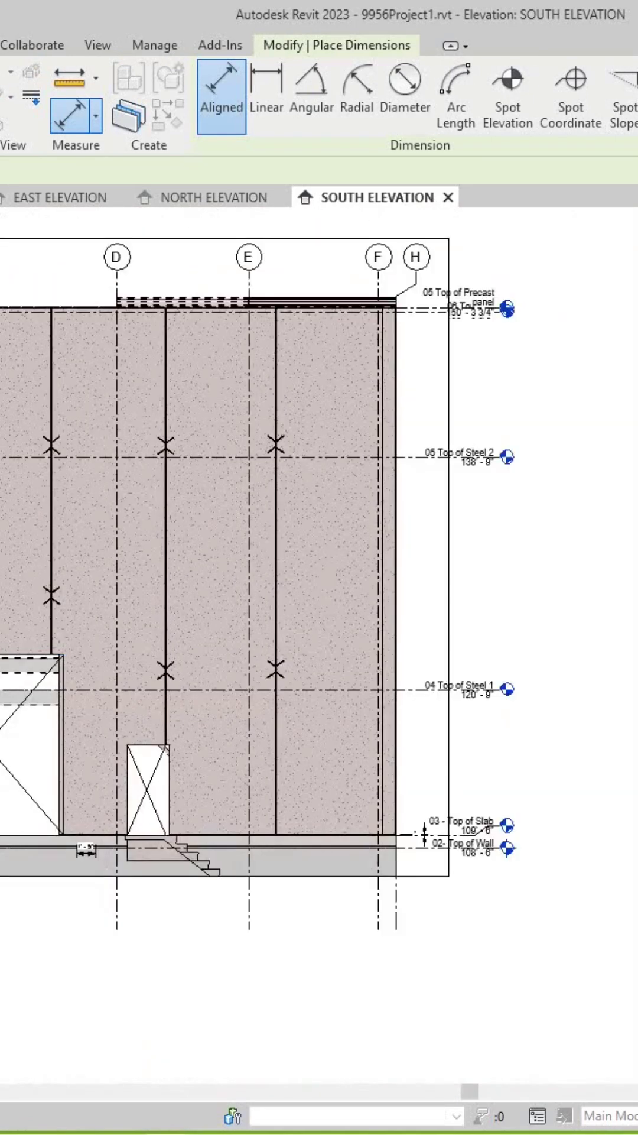
pyautogui.scroll(1, 9, 364)
pyautogui.scroll(1, 9, 363)
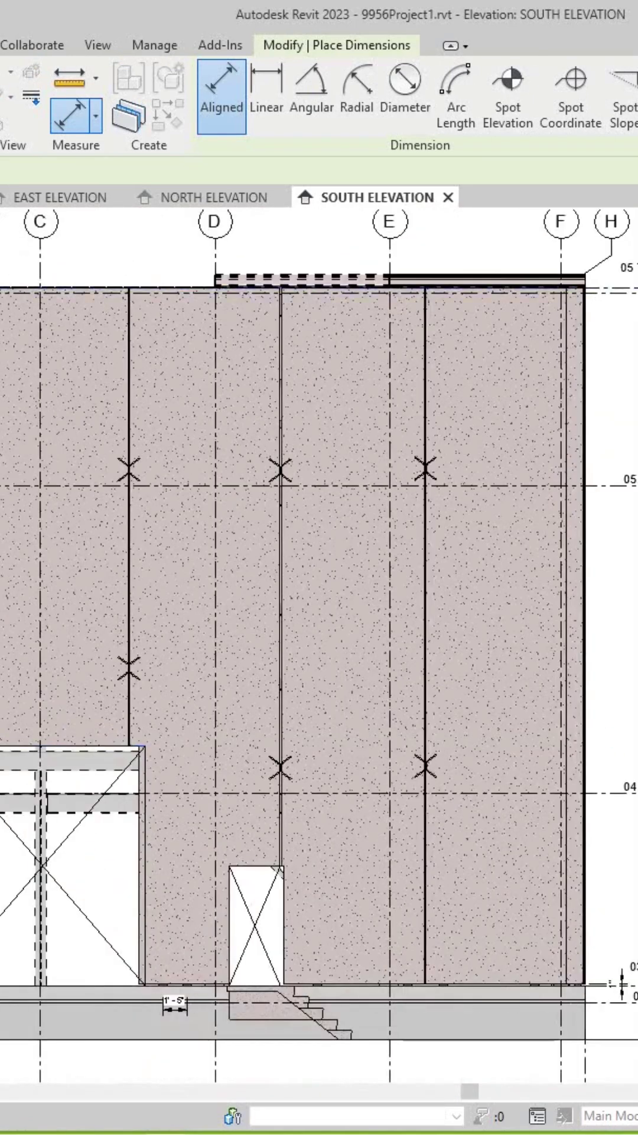